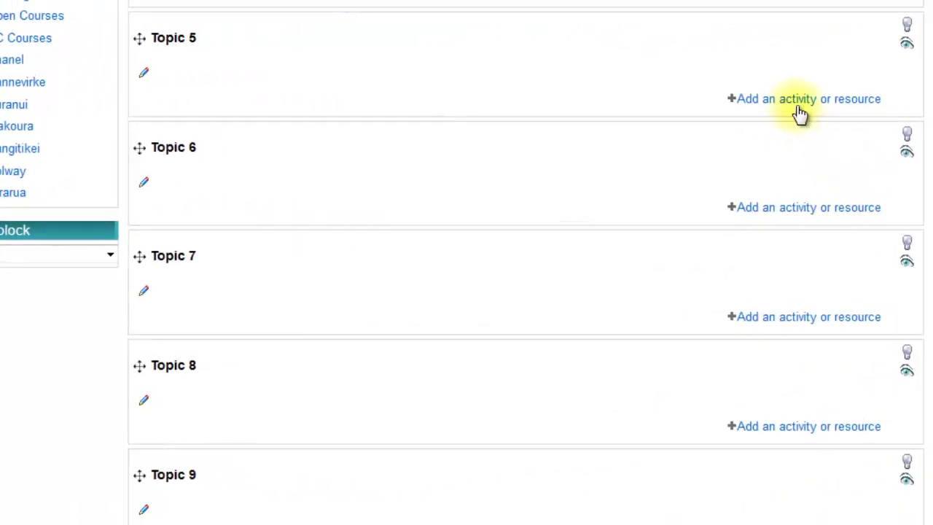
# Step: Add a new Quiz activity to Topic 5 through the activity chooser
pyautogui.click(797, 100)
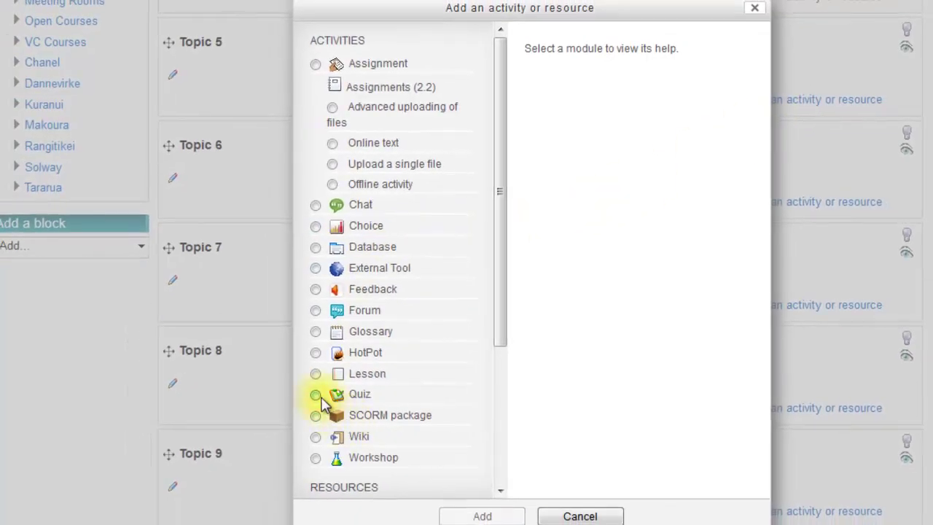
pyautogui.click(315, 395)
pyautogui.click(482, 516)
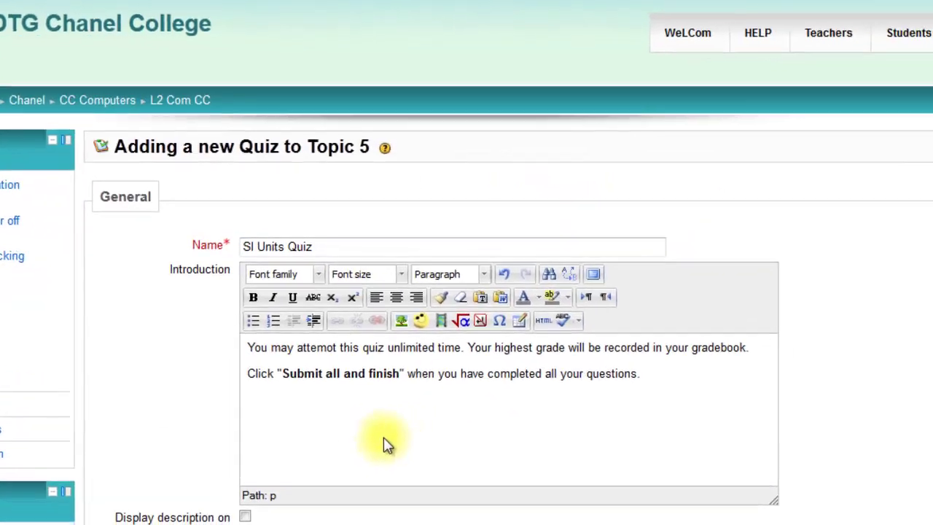
# Step: Name the quiz 'SI Units Quiz' with its introduction, keeping unlimited attempts and highest-grade marking
pyautogui.scroll(-6, 314, 436)
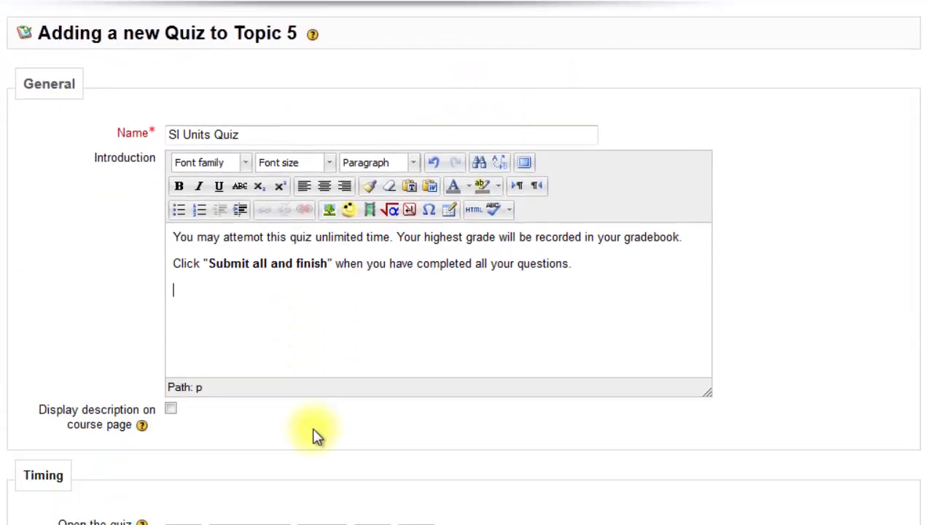
pyautogui.scroll(-1, 315, 435)
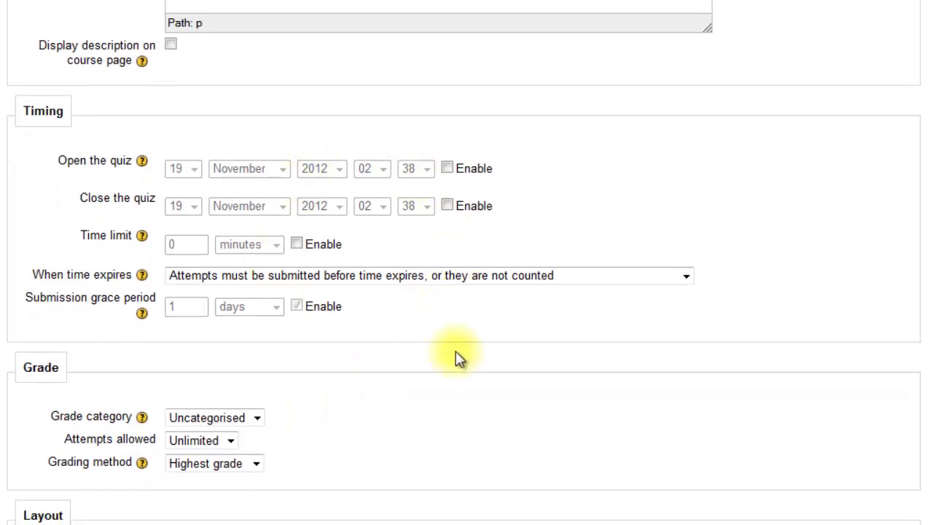
pyautogui.scroll(-6, 457, 356)
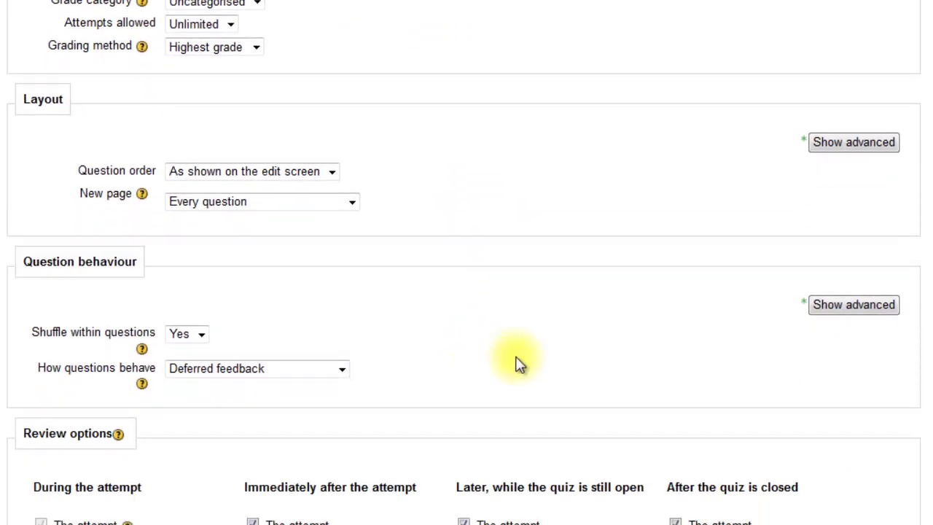
pyautogui.click(843, 145)
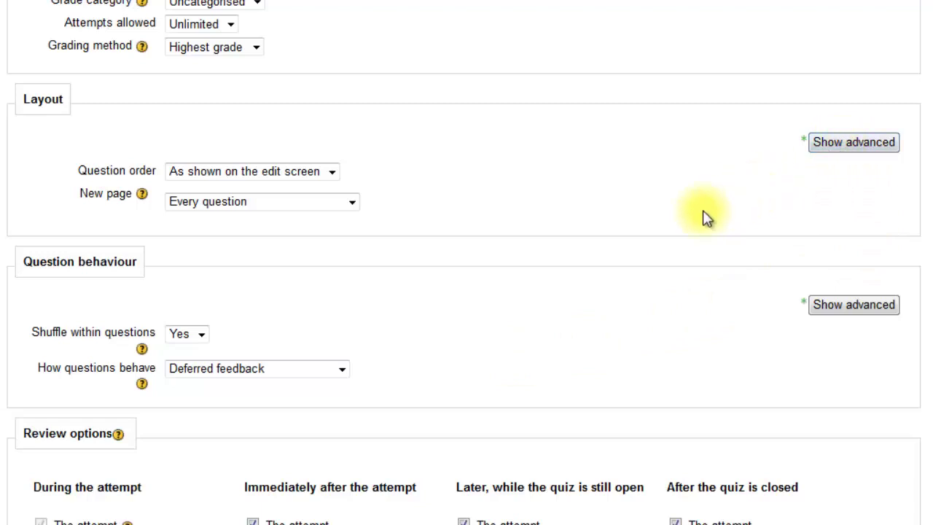
pyautogui.scroll(-3, 737, 236)
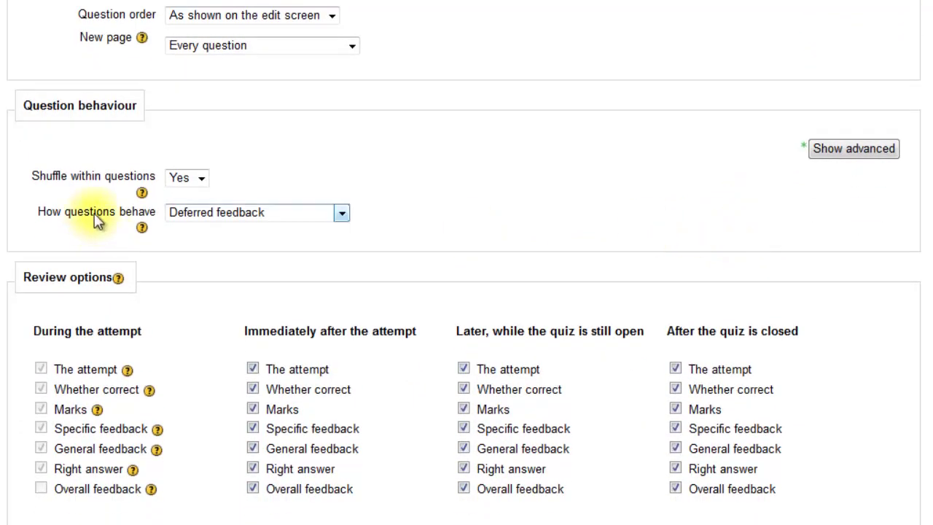
# Step: Switch question behaviour from Deferred feedback to Adaptive mode
pyautogui.click(344, 214)
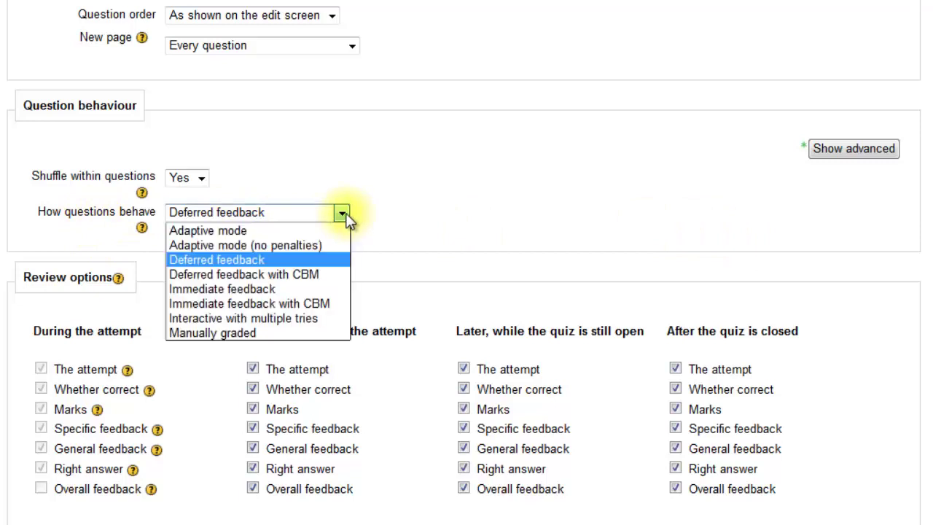
pyautogui.click(308, 232)
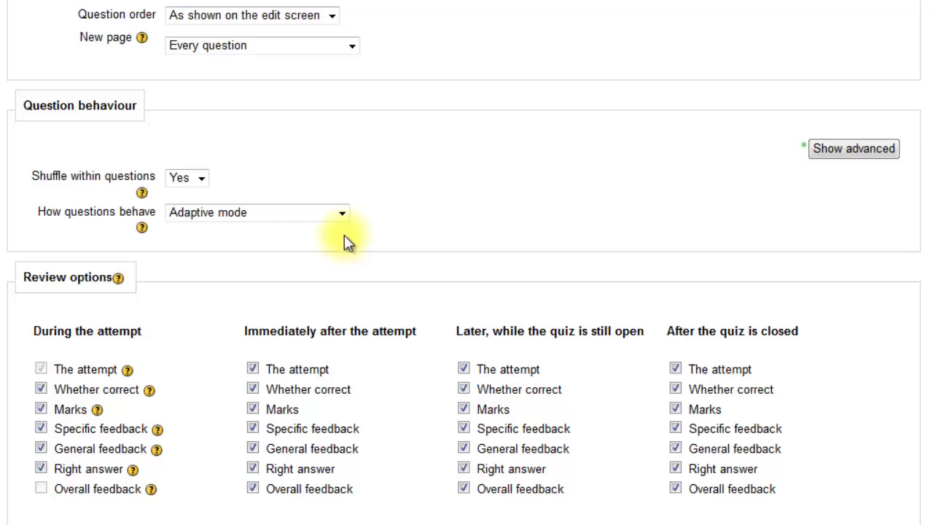
pyautogui.click(344, 213)
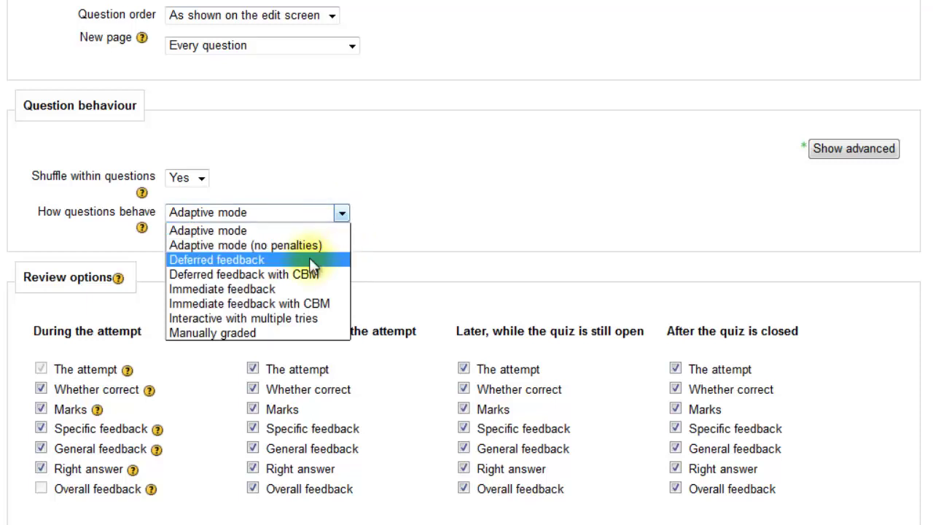
pyautogui.click(326, 228)
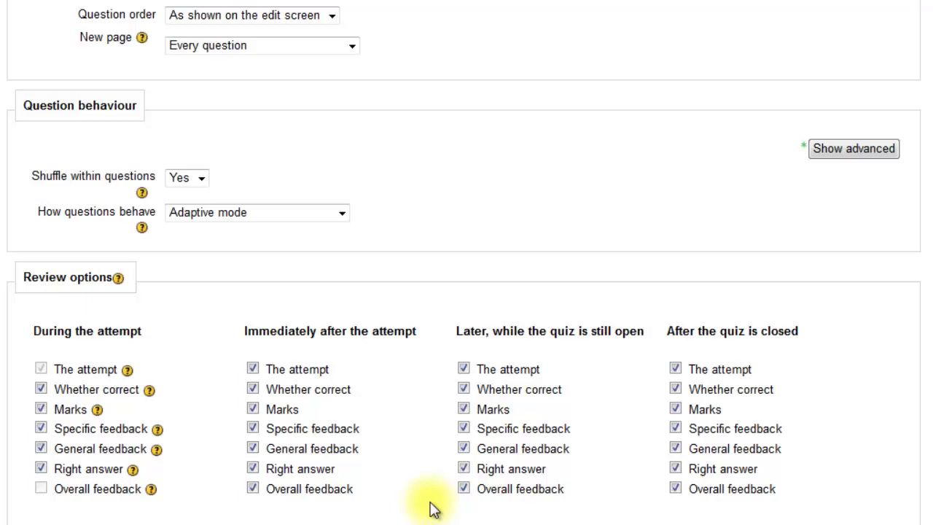
pyautogui.scroll(-5, 430, 509)
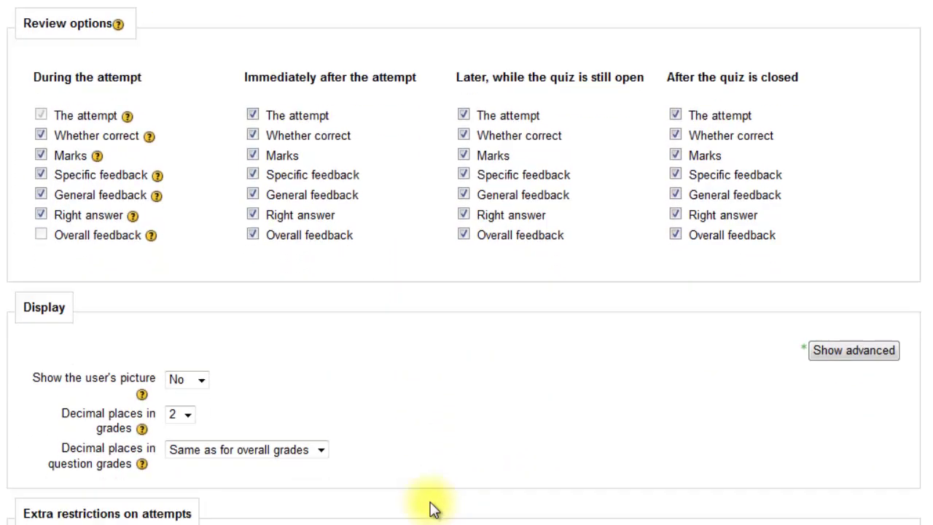
pyautogui.scroll(-5, 430, 509)
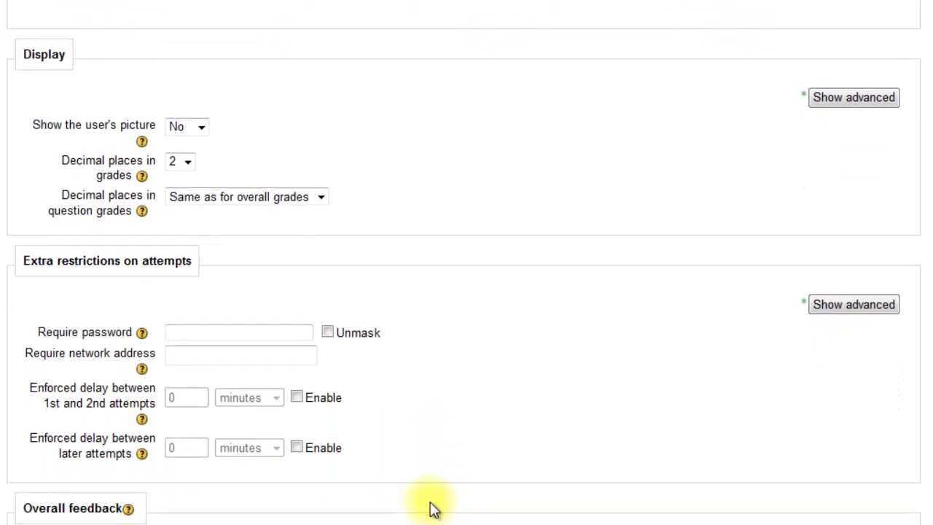
pyautogui.scroll(-5, 430, 509)
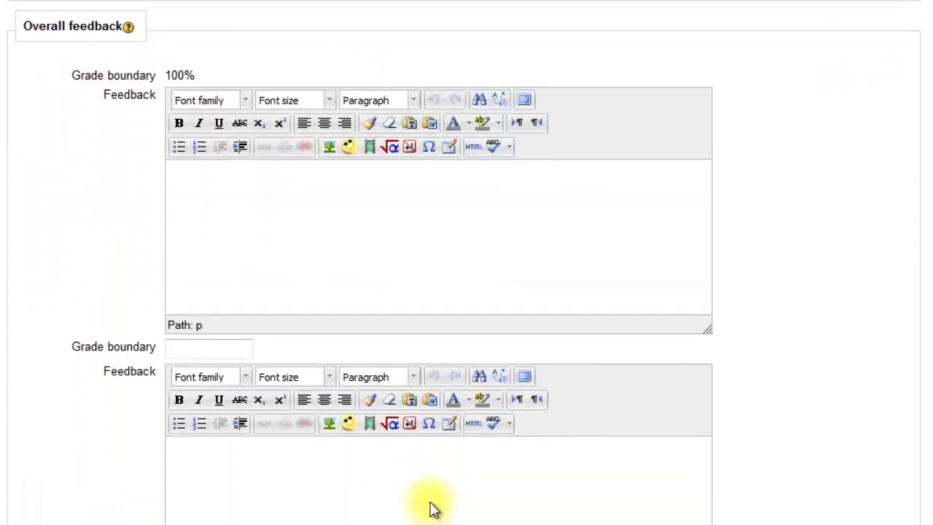
pyautogui.scroll(-5, 430, 508)
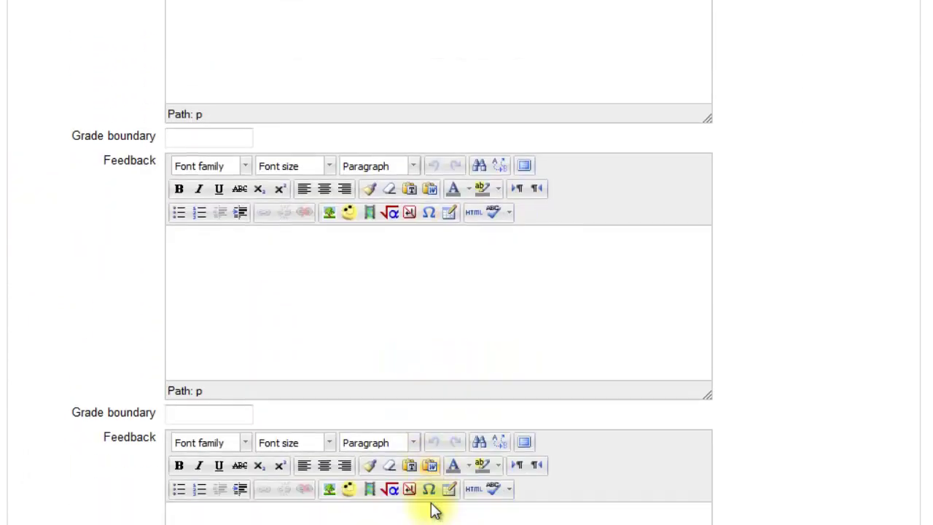
pyautogui.scroll(-2, 433, 511)
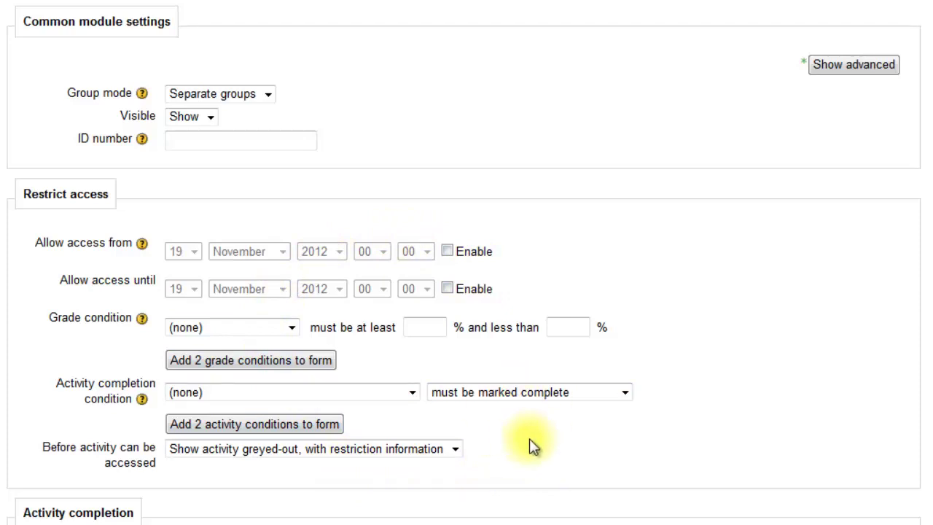
# Step: Set completion to 'complete when conditions are met' with Require grade, and save the quiz
pyautogui.scroll(-3, 530, 438)
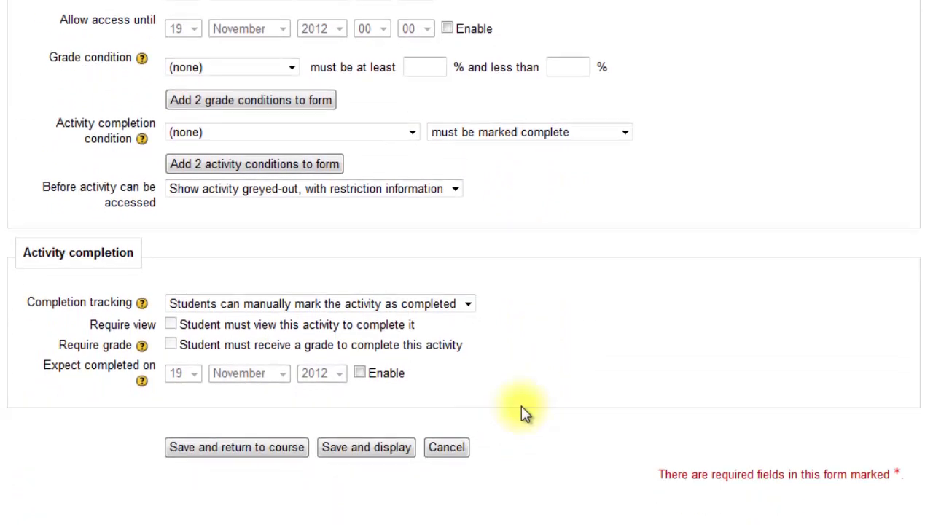
pyautogui.click(470, 303)
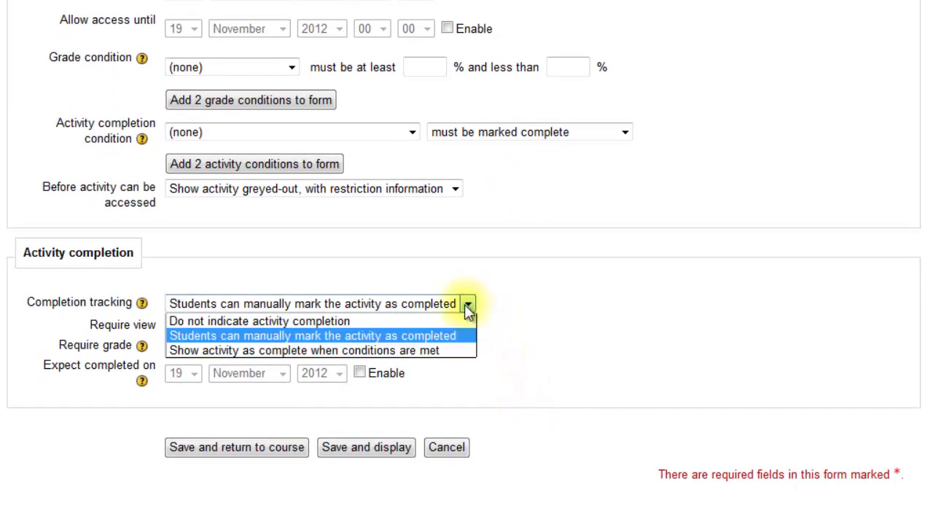
pyautogui.click(447, 349)
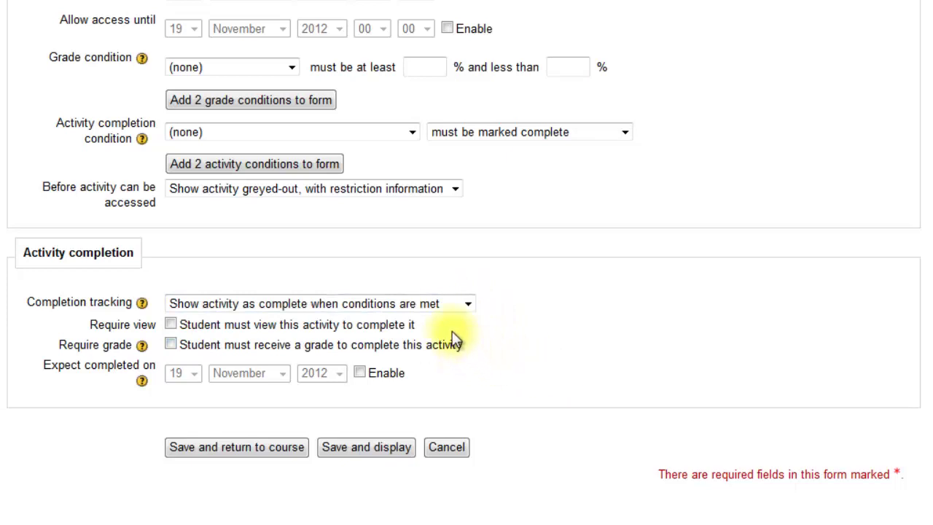
pyautogui.click(178, 348)
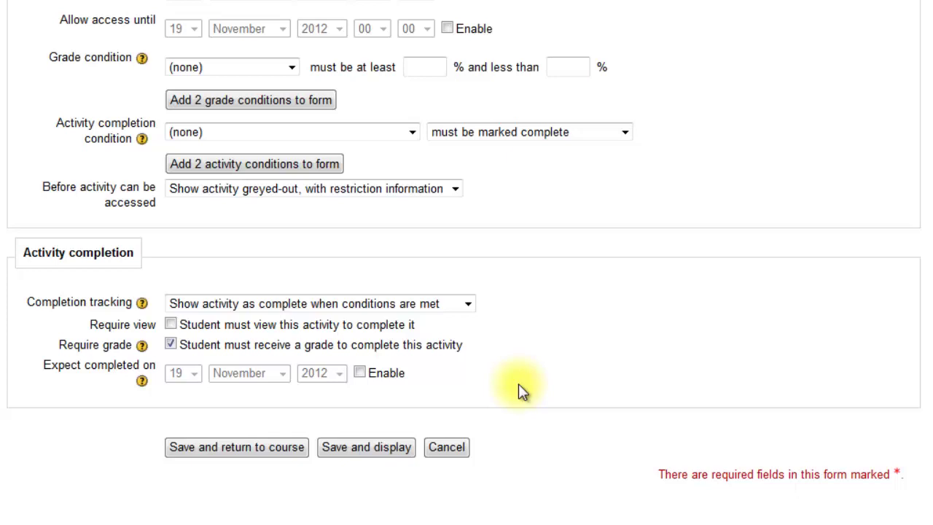
pyautogui.click(392, 449)
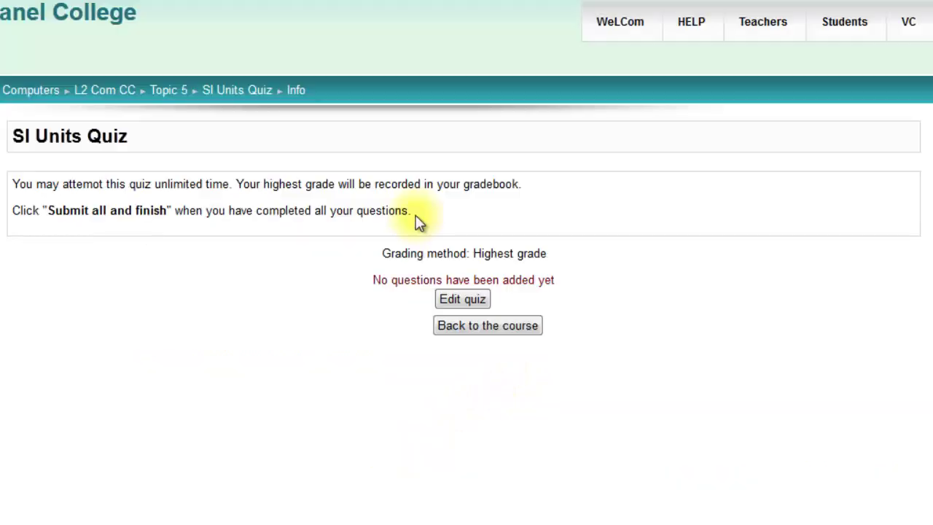
pyautogui.moveTo(416, 219); pyautogui.dragTo(15, 197)
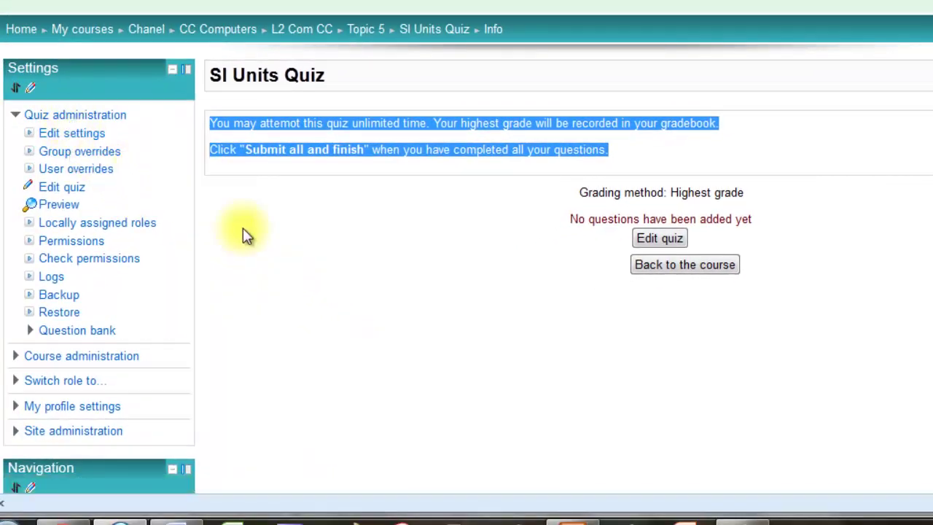
# Step: Open the quiz's question editing and start a new Multiple choice question
pyautogui.click(660, 240)
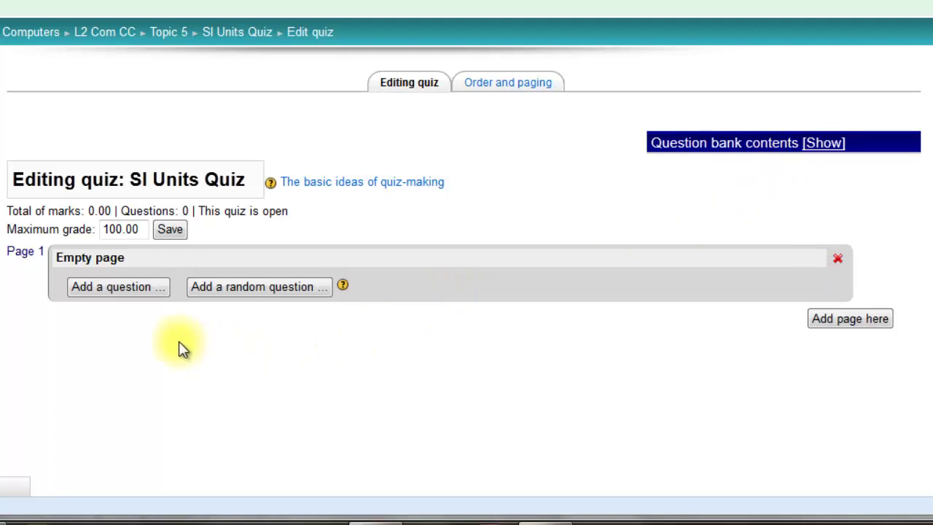
pyautogui.click(103, 288)
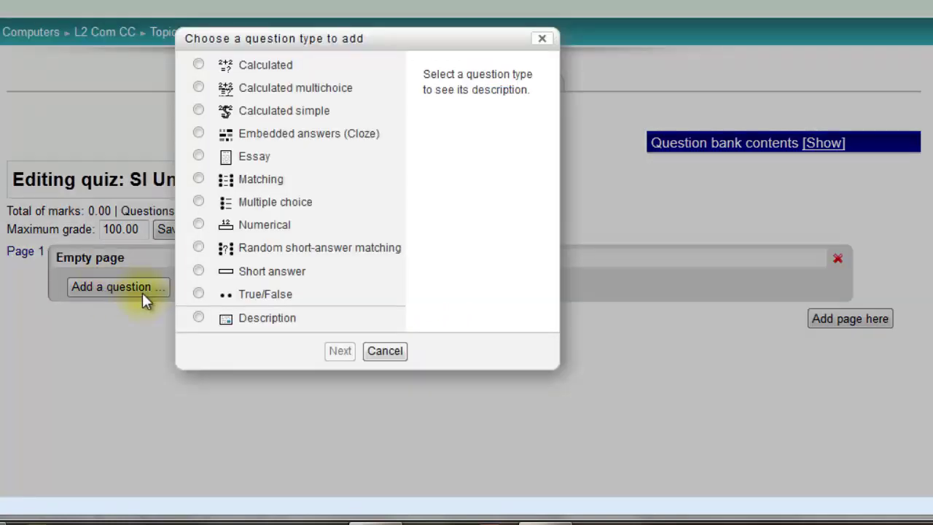
pyautogui.click(198, 202)
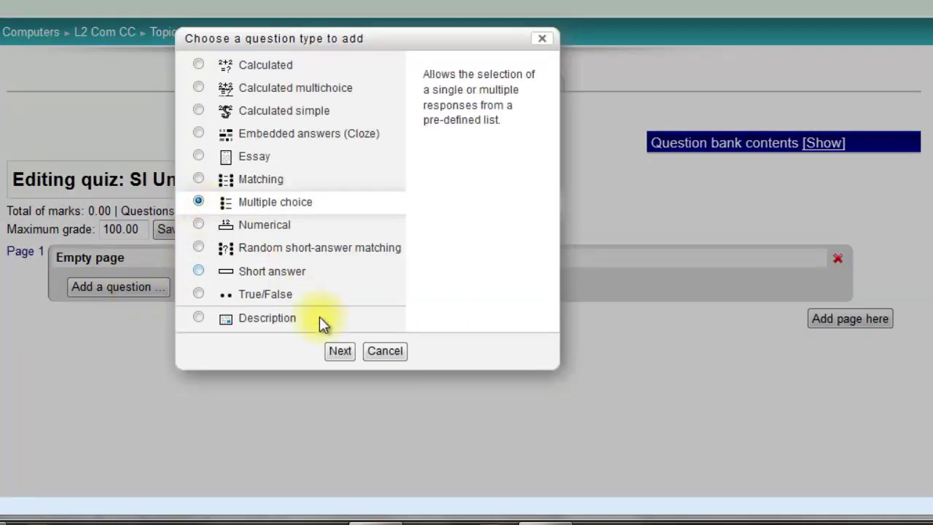
pyautogui.click(340, 351)
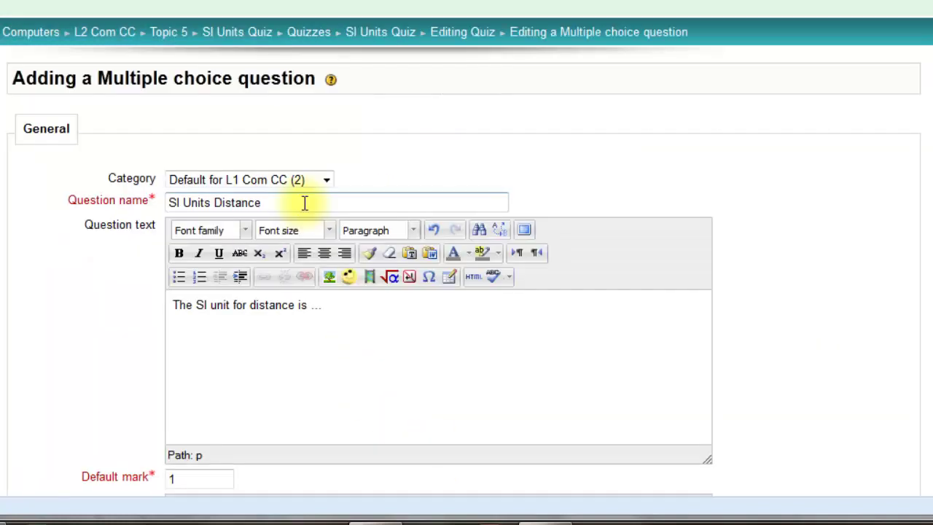
# Step: Save 'SI Units Distance' with metres graded 100% and inches and furlongs as wrong answers
pyautogui.click(355, 307)
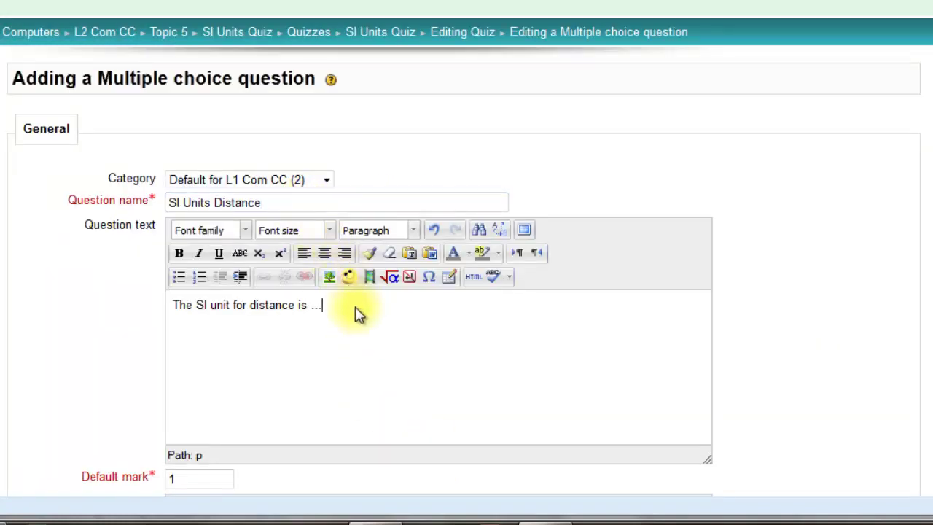
pyautogui.scroll(-3, 355, 306)
pyautogui.scroll(-7, 355, 309)
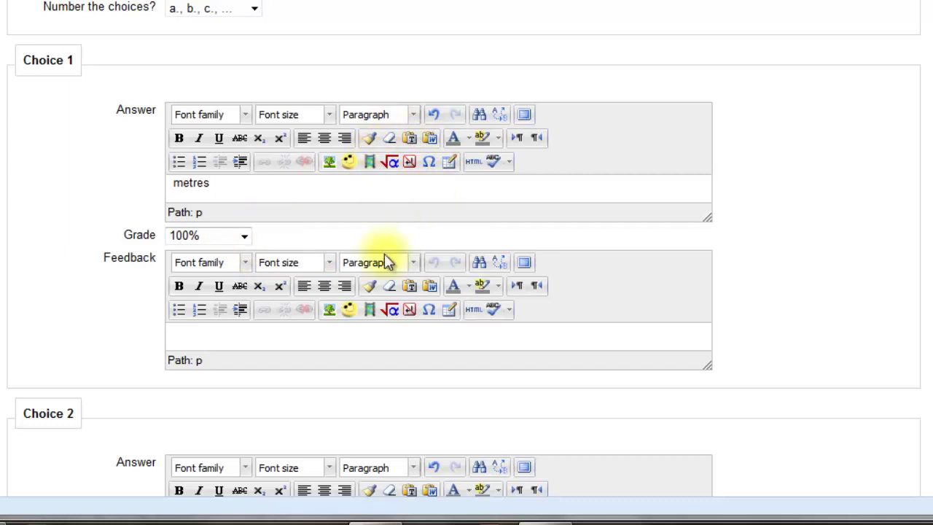
pyautogui.scroll(-1, 424, 379)
pyautogui.scroll(-4, 424, 375)
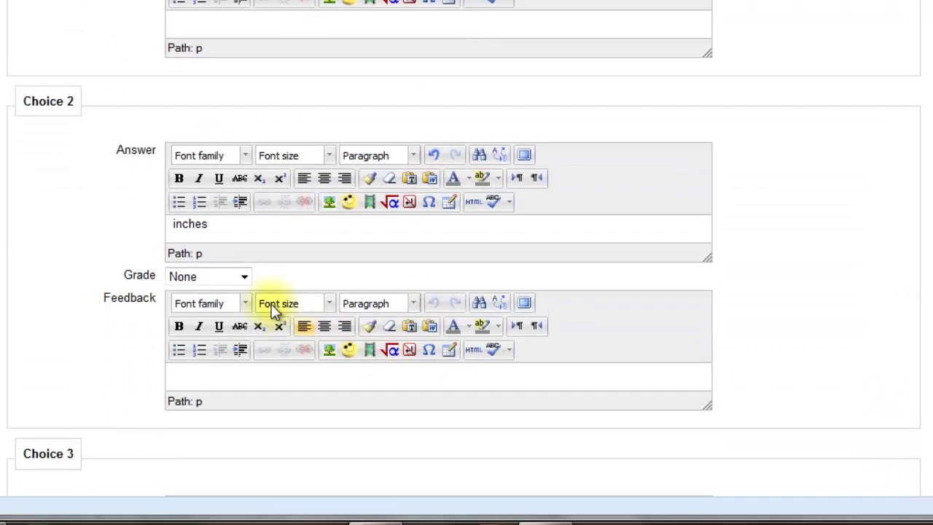
pyautogui.scroll(-12, 288, 298)
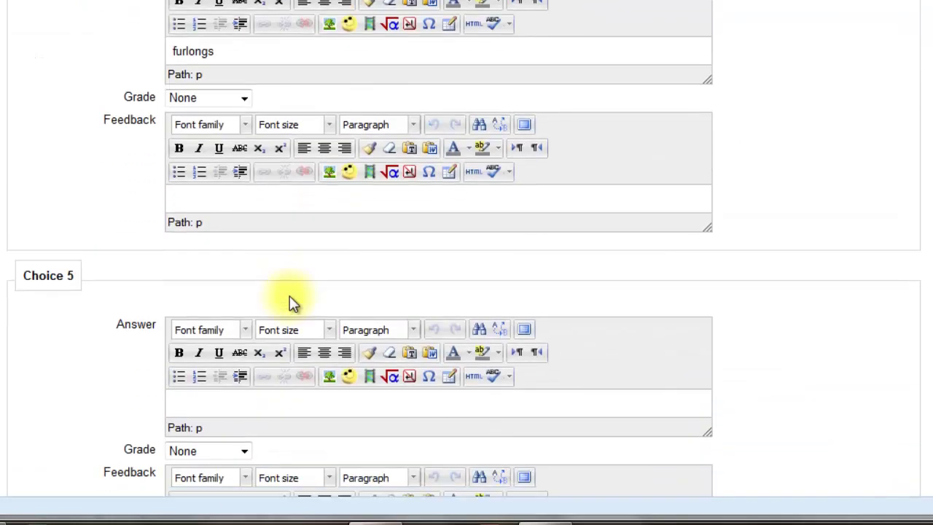
pyautogui.scroll(-20, 291, 297)
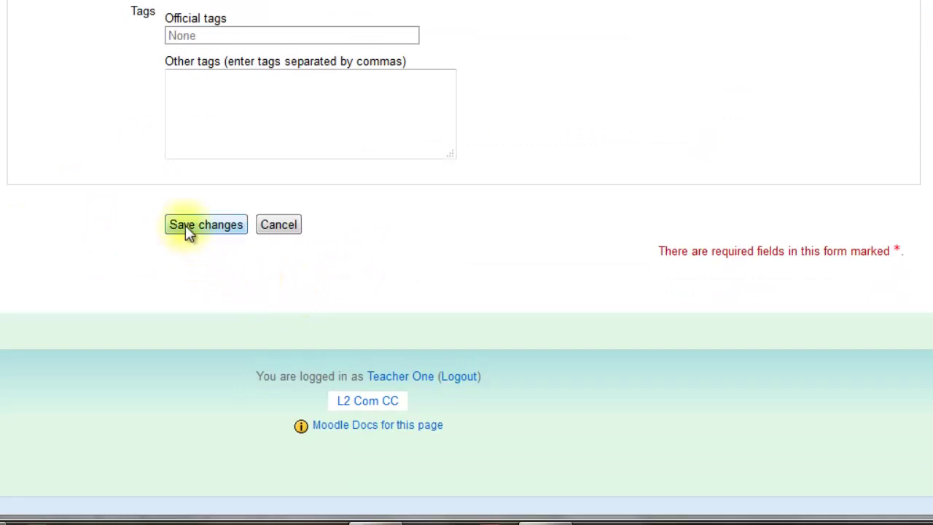
pyautogui.click(185, 225)
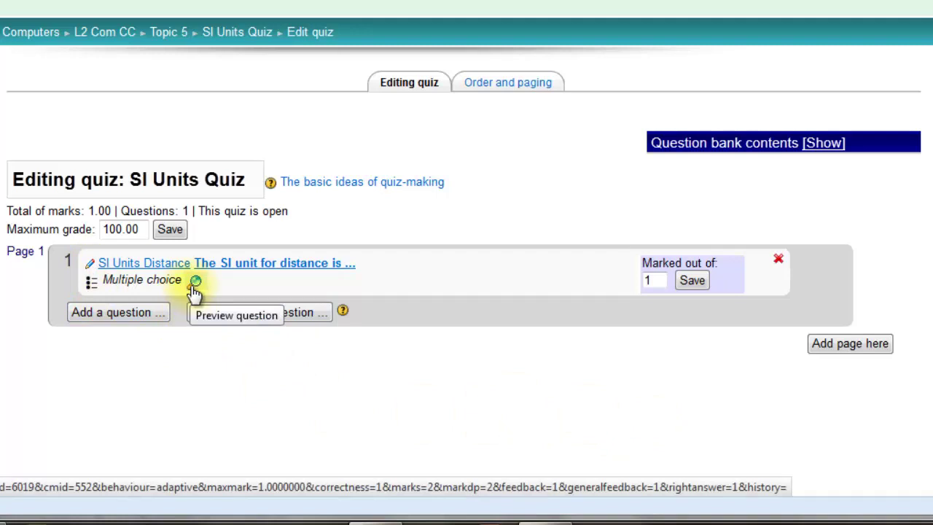
# Step: Remove an unwanted entry so the quiz keeps four questions totalling 4.00 marks
pyautogui.click(778, 261)
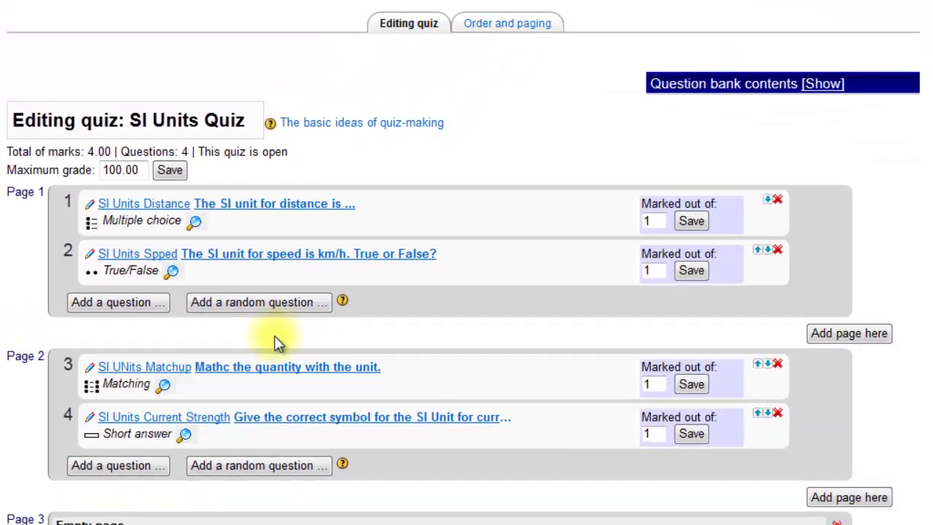
pyautogui.scroll(-1, 274, 337)
pyautogui.scroll(1, 313, 285)
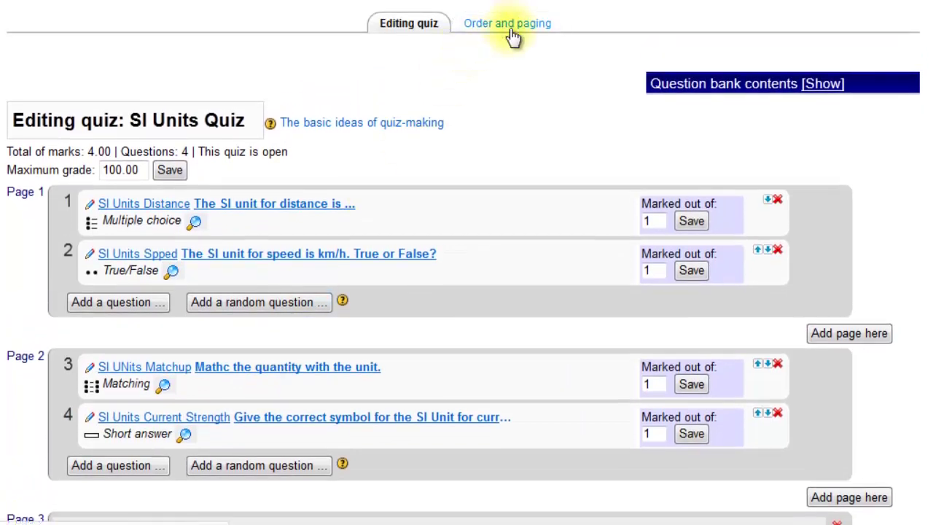
# Step: Repaginate the quiz in Order and paging with one question per page
pyautogui.click(512, 29)
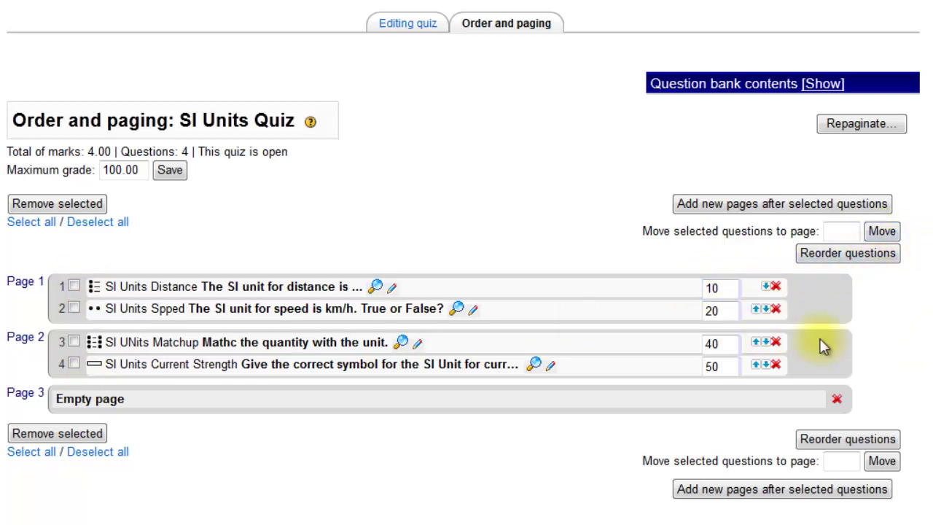
pyautogui.click(854, 128)
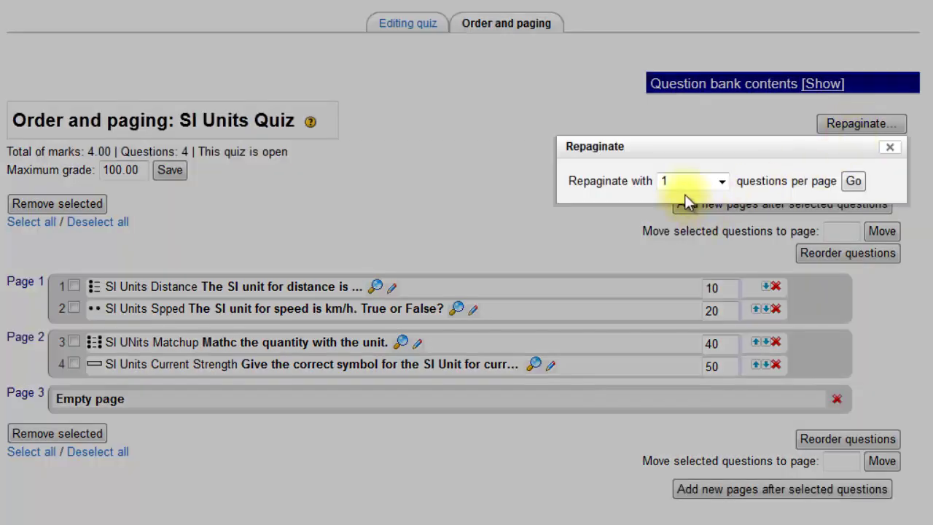
pyautogui.click(721, 182)
pyautogui.click(721, 182)
pyautogui.click(854, 181)
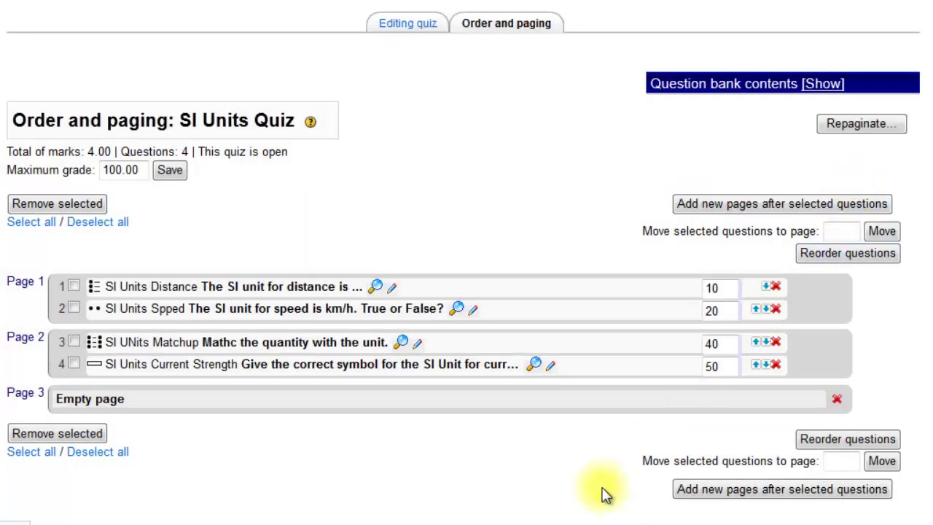
pyautogui.scroll(-2, 500, 335)
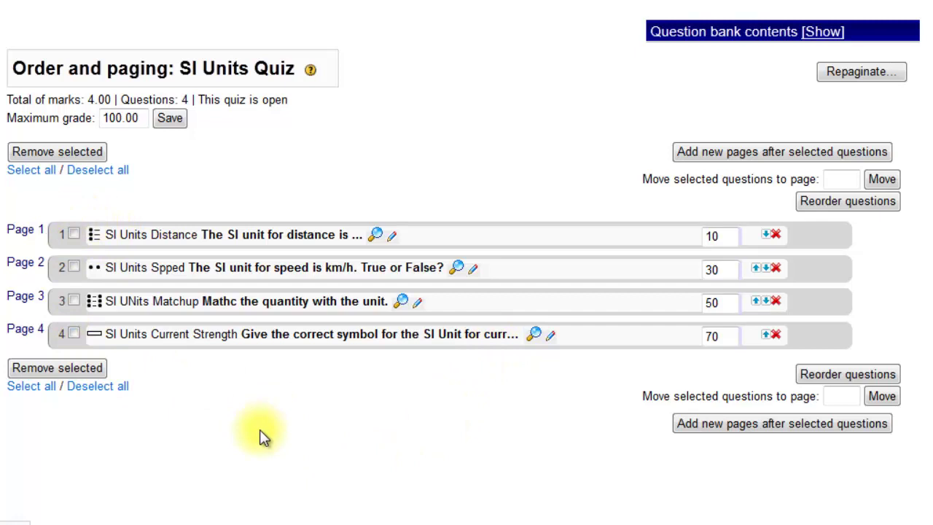
# Step: Repaginate again with Unlimited questions per page, putting all four on Page 1
pyautogui.click(862, 73)
pyautogui.click(720, 130)
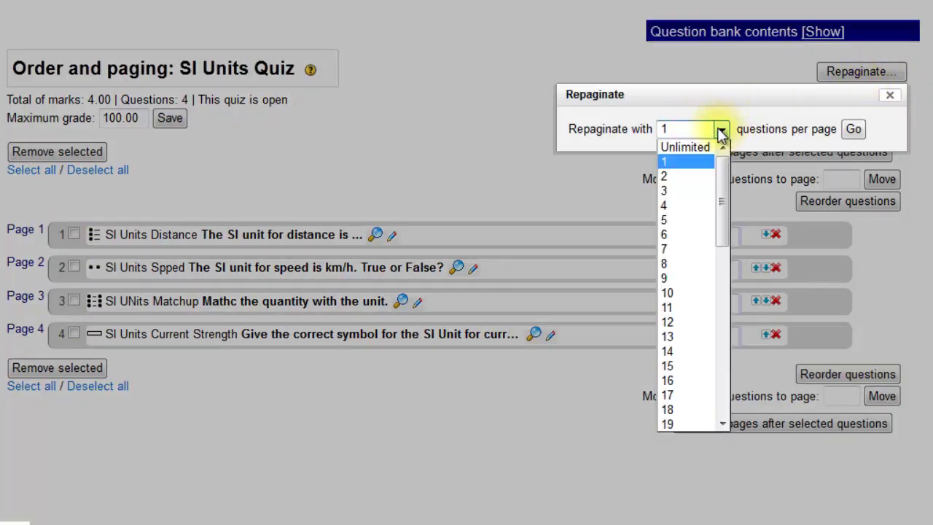
pyautogui.click(685, 148)
pyautogui.click(853, 129)
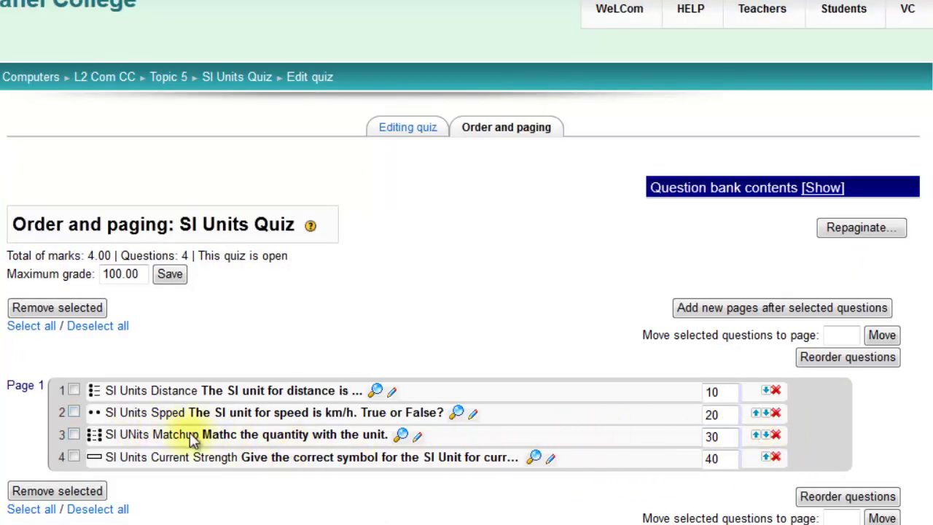
# Step: Correct the SI Units Matchup text to 'Match the quantity with the unit.' and save
pyautogui.click(419, 440)
pyautogui.scroll(-1, 370, 460)
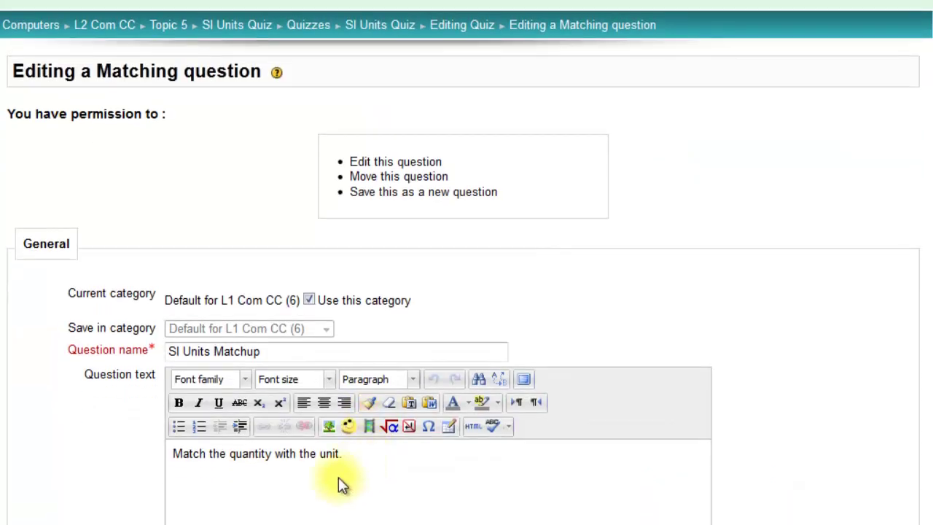
pyautogui.scroll(-15, 306, 461)
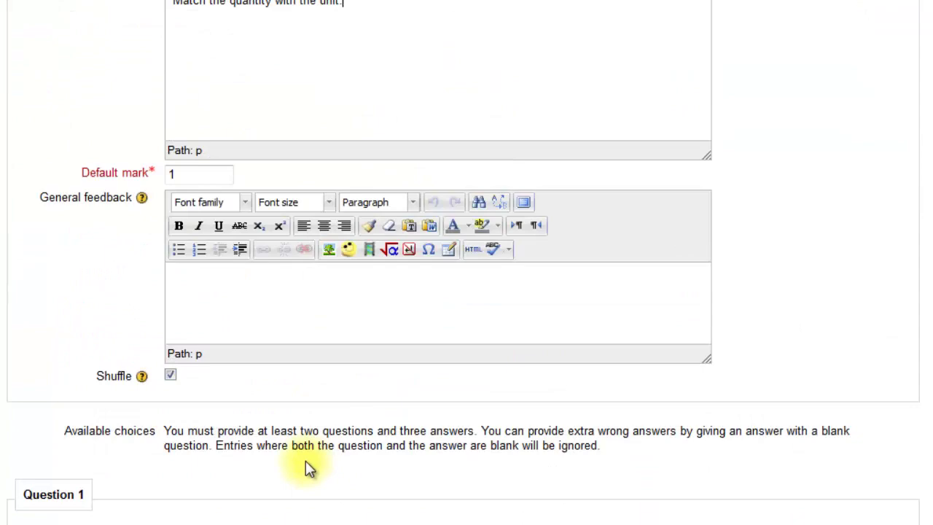
pyautogui.scroll(-10, 309, 462)
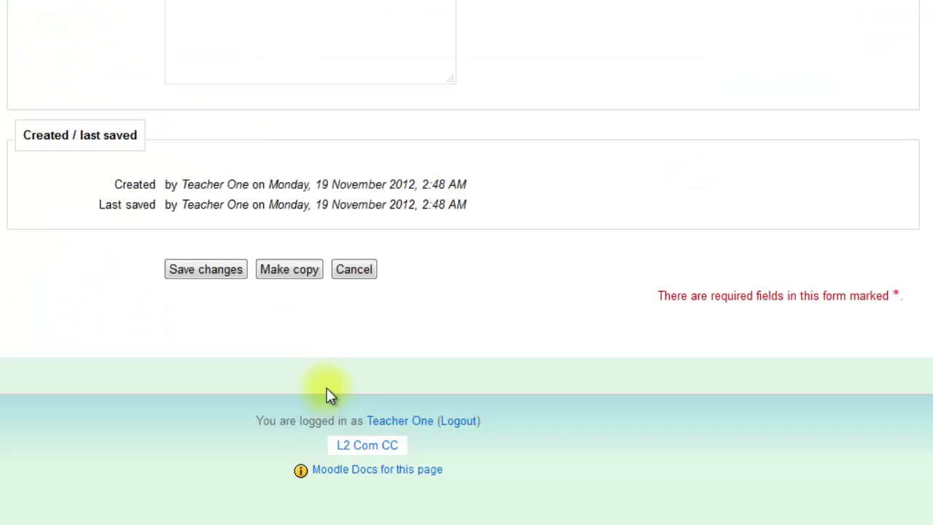
pyautogui.click(211, 267)
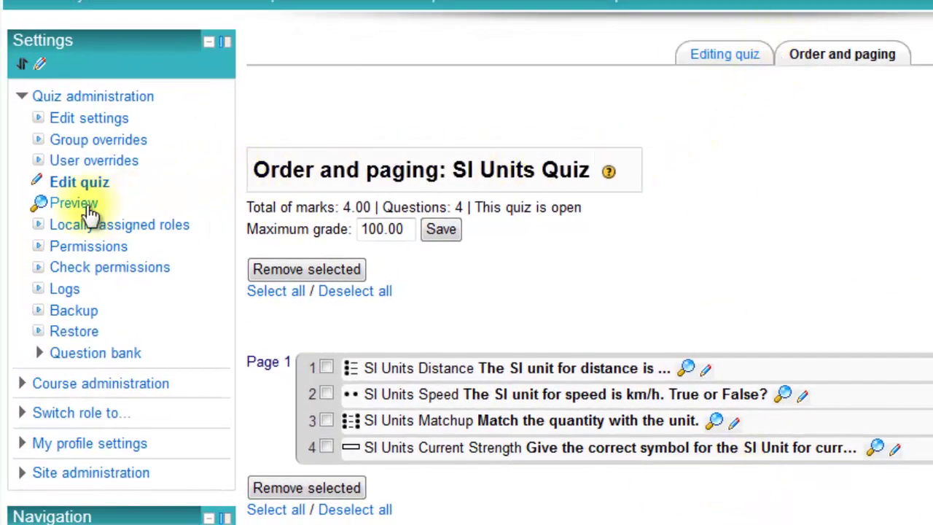
# Step: Preview the SI Units Quiz from Quiz administration in the Settings block
pyautogui.click(90, 212)
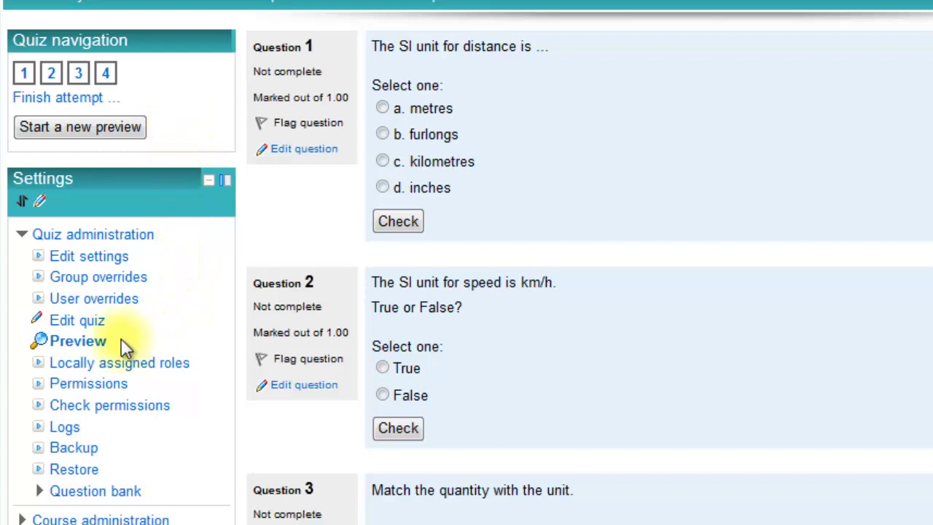
# Step: Return to editing the SI Units Quiz and repaginate its four questions onto Page 1
pyautogui.click(83, 328)
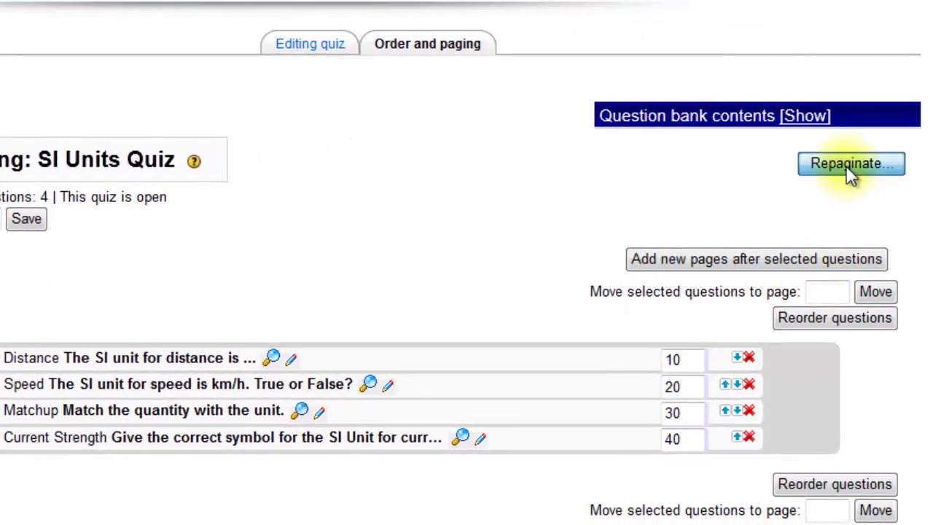
pyautogui.click(847, 165)
pyautogui.click(842, 232)
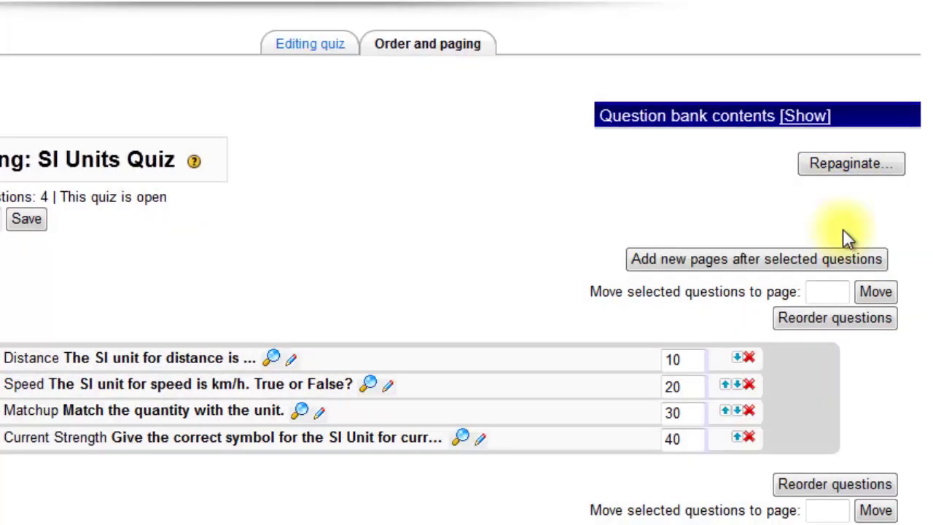